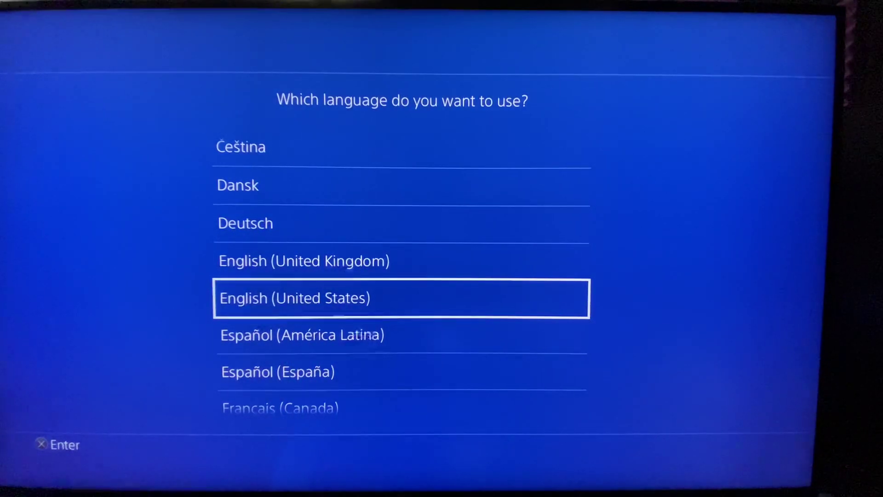
Step: Choose English (United States) as the system language
{"action": "key", "text": "Return"}
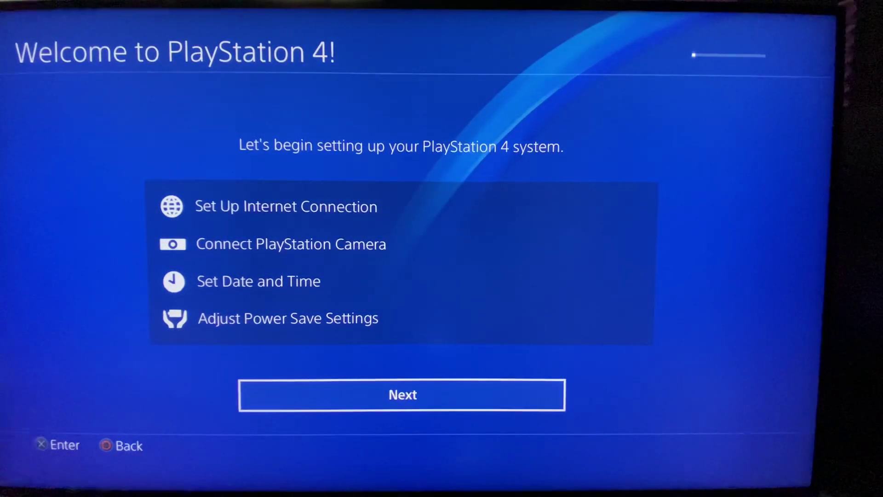
Step: Begin setup, defer the internet connection with Set Up Later, and skip the camera step
{"action": "key", "text": "Return"}
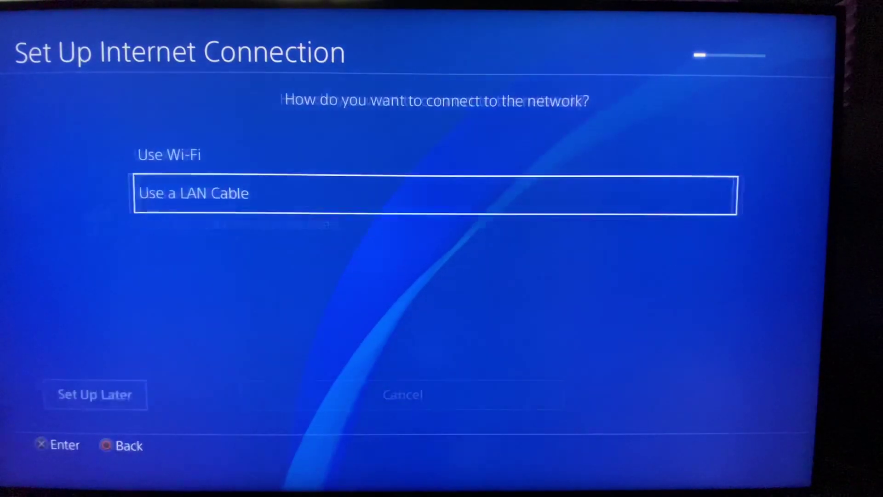
{"action": "key", "text": "Down"}
{"action": "key", "text": "Return"}
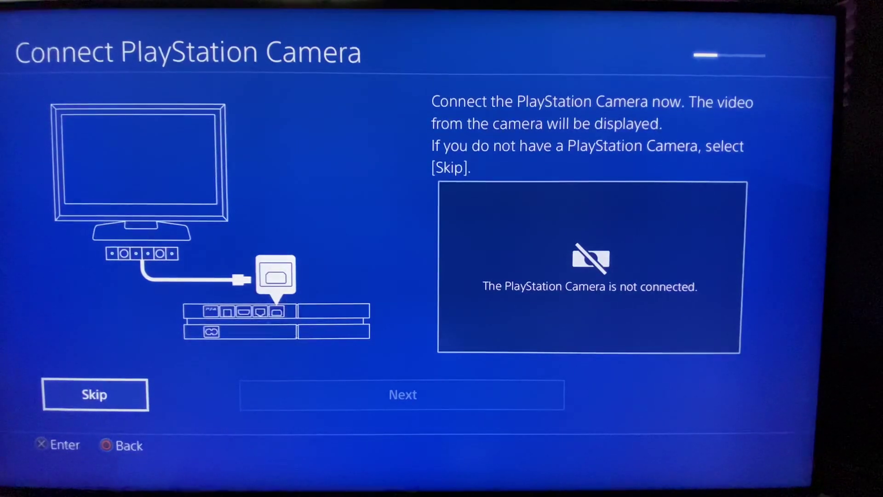
{"action": "key", "text": "Return"}
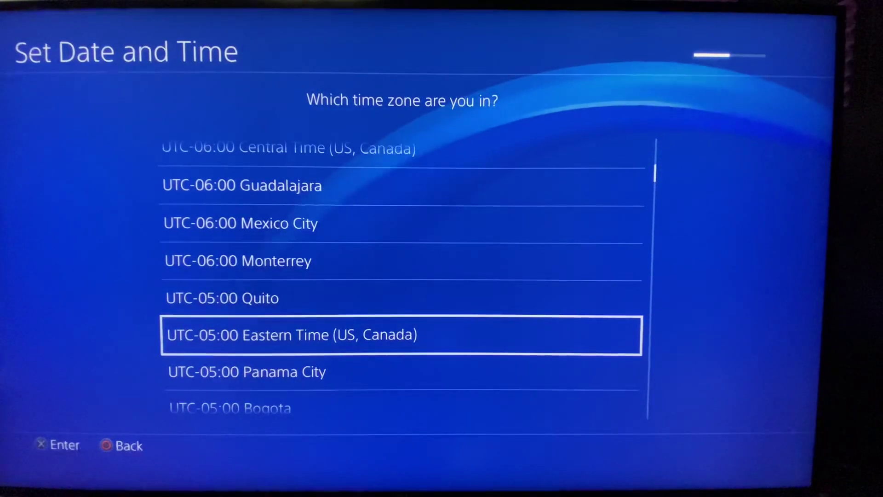
Step: Choose UTC-05:00 Eastern Time and correct the clock hour from 7 to 6
{"action": "key", "text": "Return"}
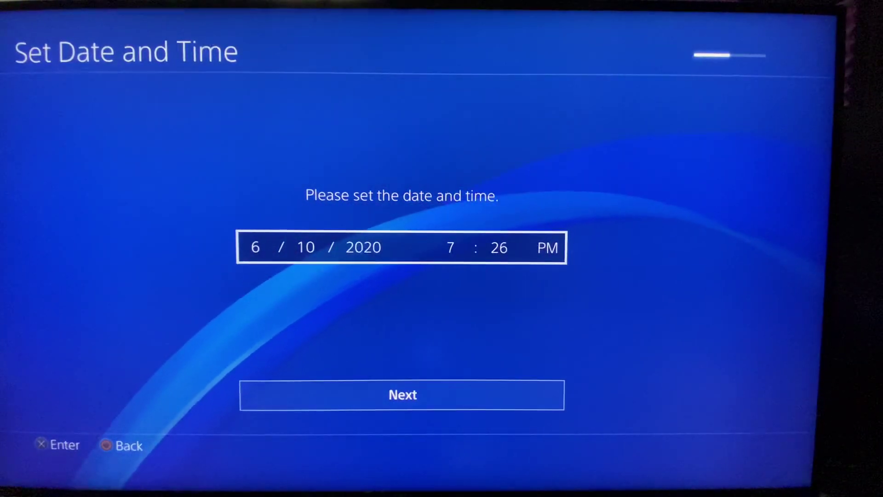
{"action": "key", "text": "Return"}
{"action": "key", "text": "Right"}
{"action": "key", "text": "Right"}
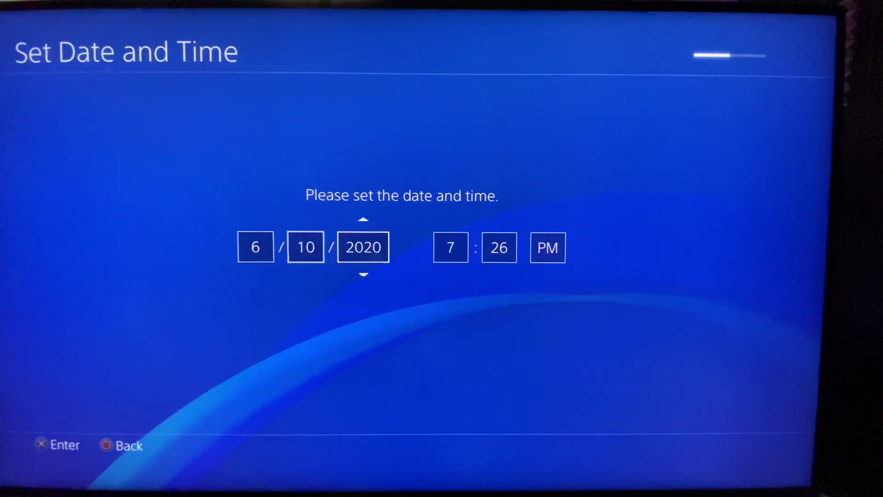
{"action": "key", "text": "Right"}
{"action": "key", "text": "Down"}
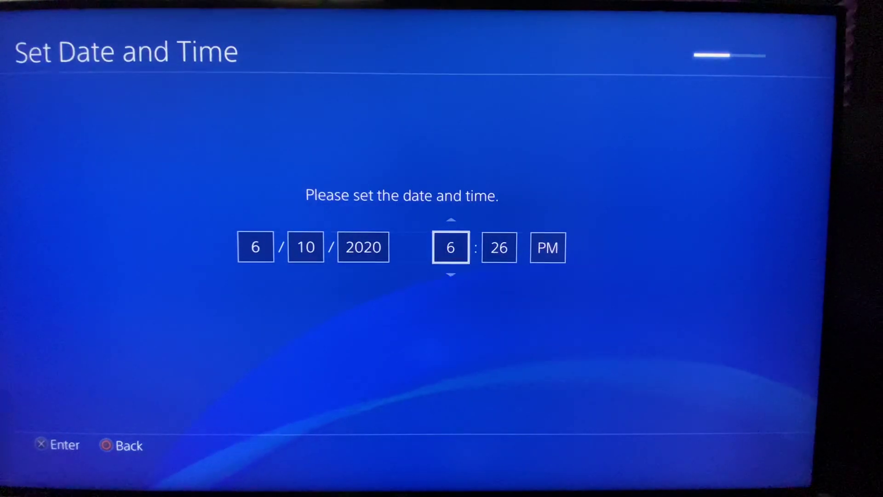
{"action": "key", "text": "Return"}
{"action": "key", "text": "Return"}
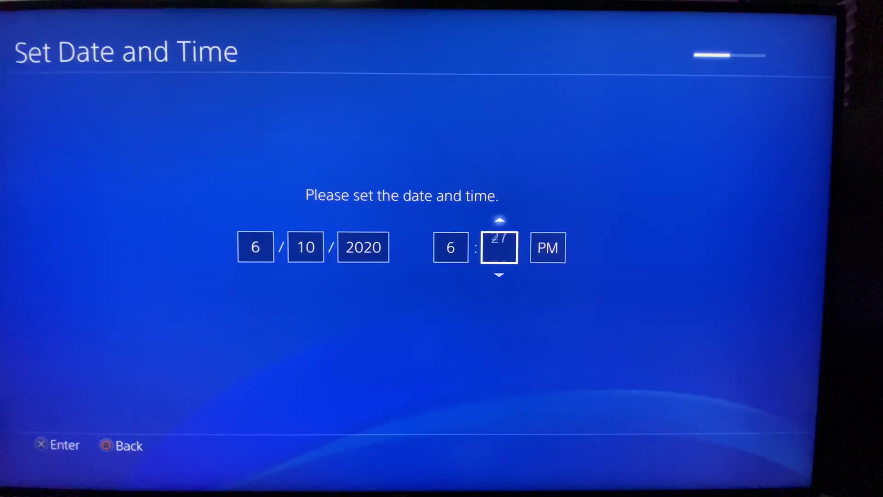
{"action": "key", "text": "Return"}
{"action": "key", "text": "Return"}
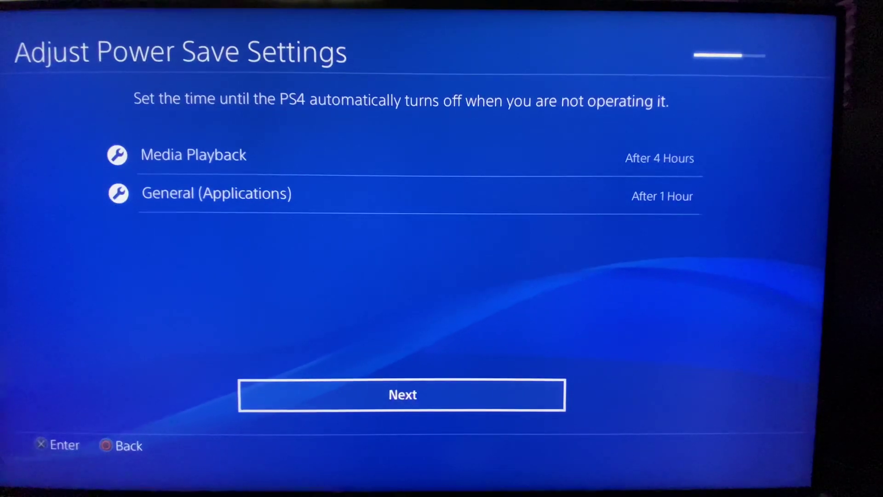
Step: Set Media Playback to turn the PS4 off after 1 hour
{"action": "key", "text": "Up"}
{"action": "key", "text": "Up"}
{"action": "key", "text": "Down"}
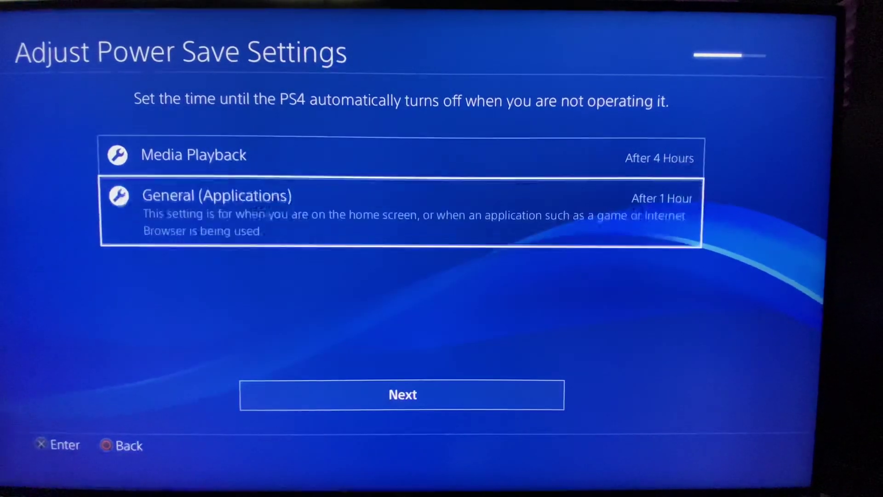
{"action": "key", "text": "Up"}
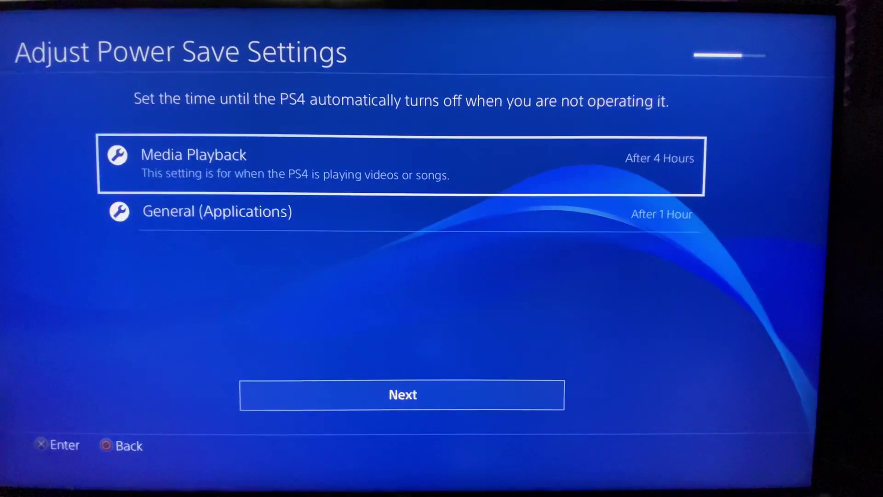
{"action": "key", "text": "Return"}
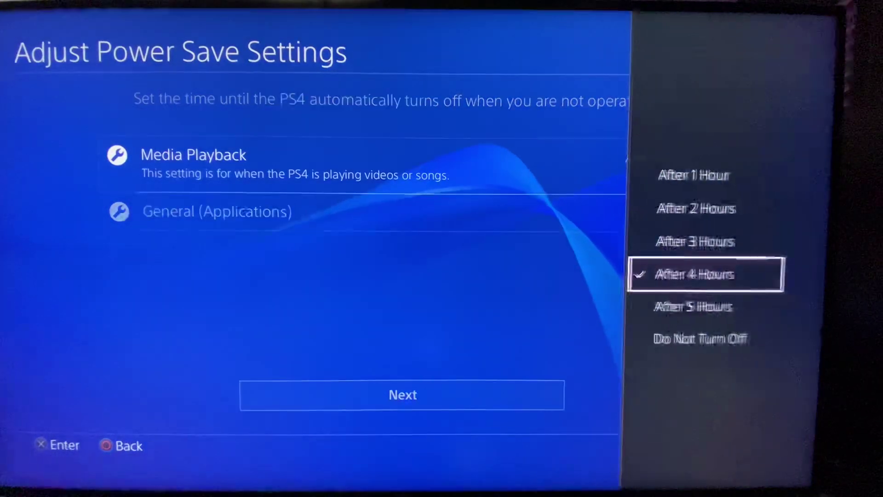
{"action": "key", "text": "Up"}
{"action": "key", "text": "Up"}
{"action": "key", "text": "Up"}
{"action": "key", "text": "Return"}
{"action": "key", "text": "Down"}
Step: Leave General (Applications) auto-off at After 1 Hour and continue
{"action": "key", "text": "Return"}
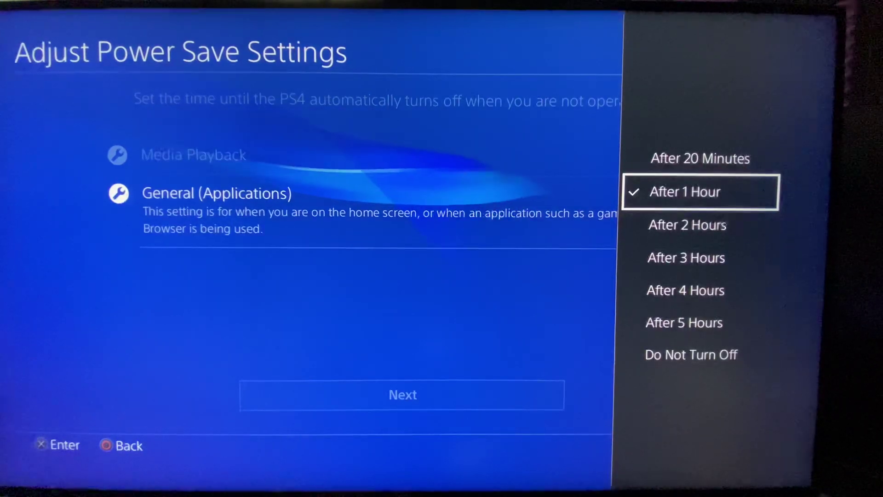
{"action": "key", "text": "Return"}
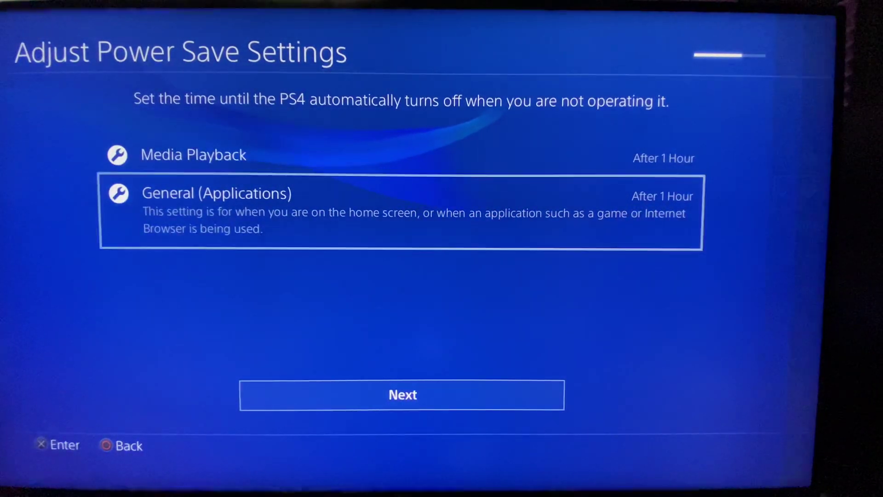
{"action": "key", "text": "Return"}
{"action": "key", "text": "Return"}
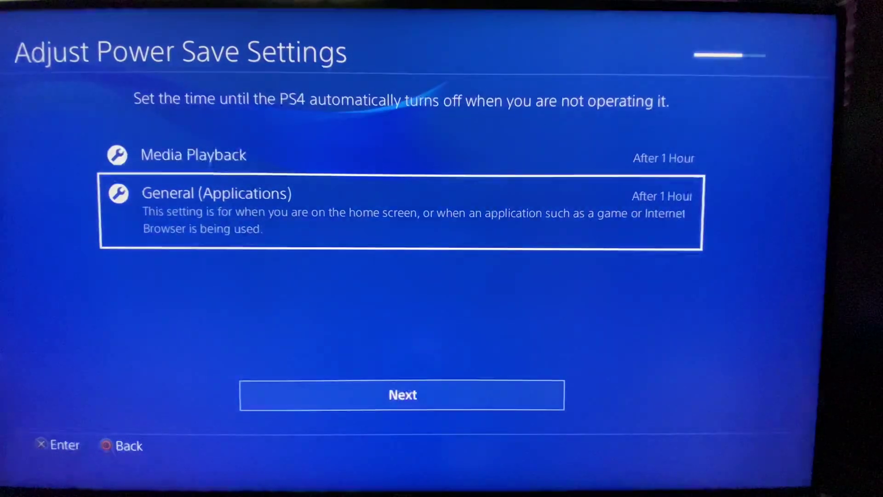
{"action": "key", "text": "Down"}
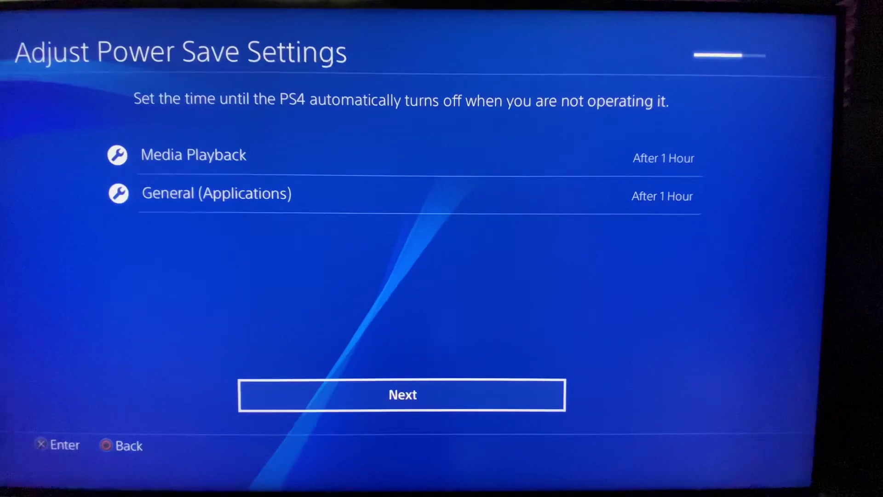
{"action": "key", "text": "Return"}
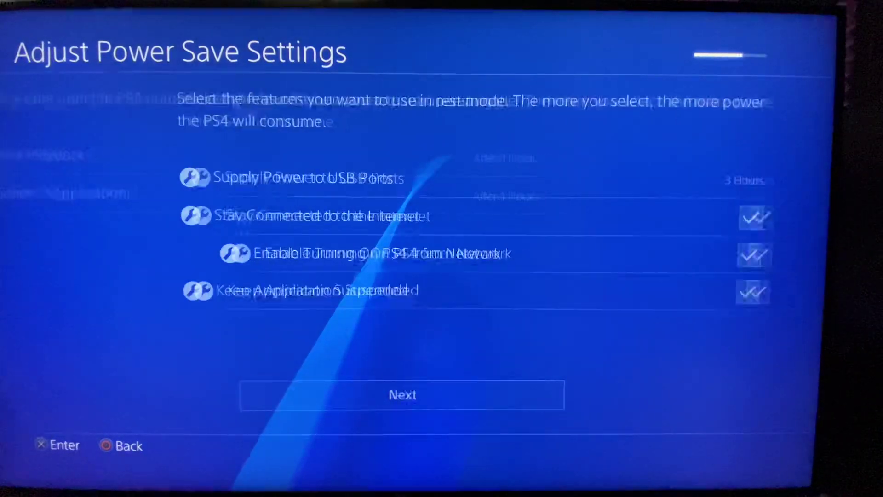
Step: Review the rest-mode options, leaving USB power at 3 Hours and all boxes checked
{"action": "key", "text": "Up"}
{"action": "key", "text": "Up"}
{"action": "key", "text": "Up"}
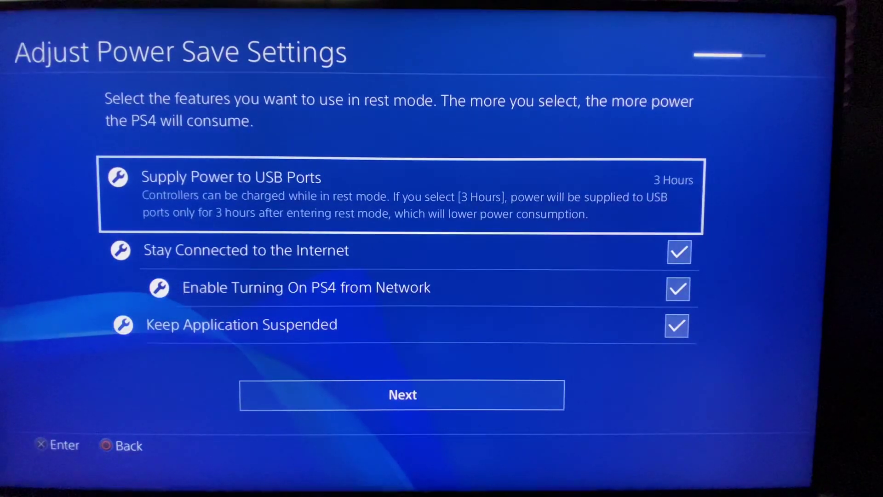
{"action": "key", "text": "Down"}
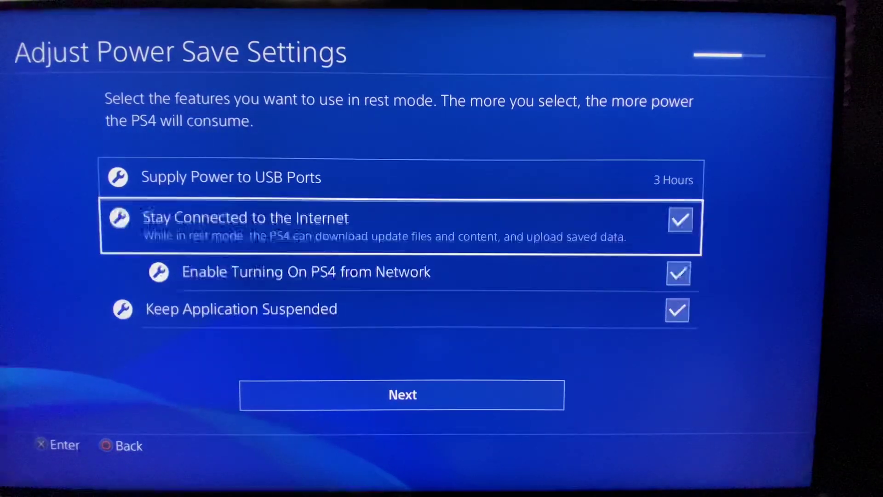
{"action": "key", "text": "Down"}
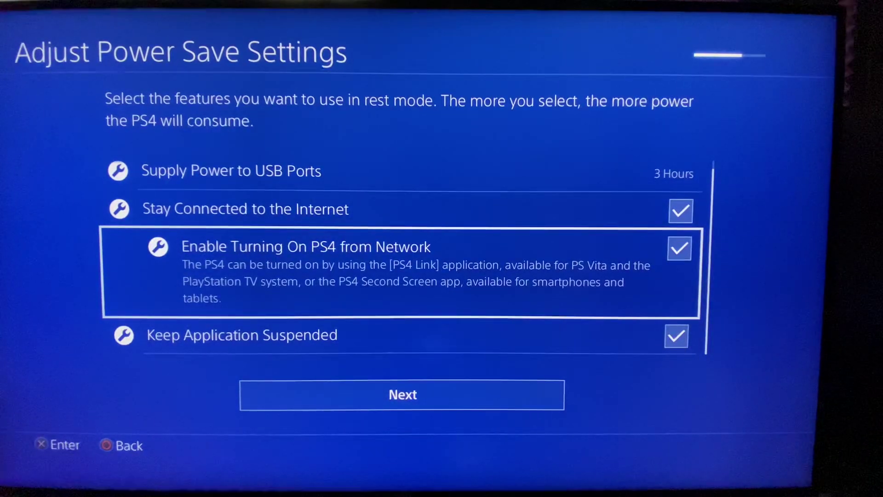
{"action": "key", "text": "Down"}
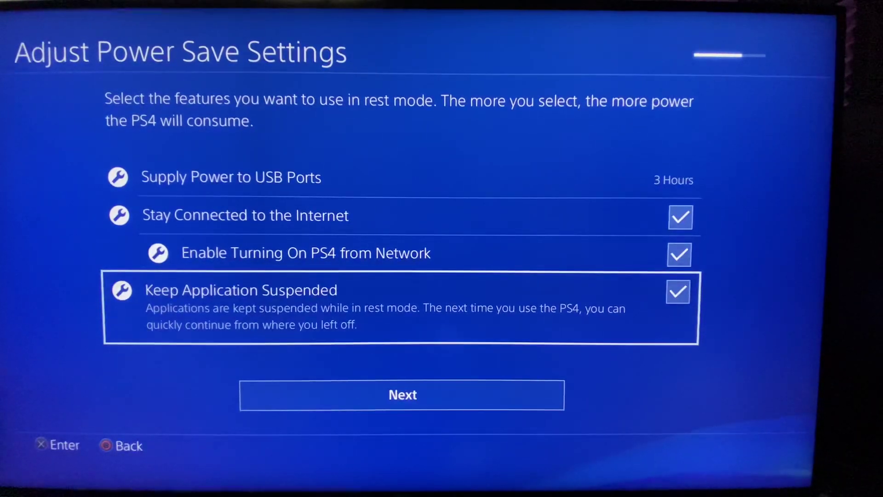
{"action": "key", "text": "Down"}
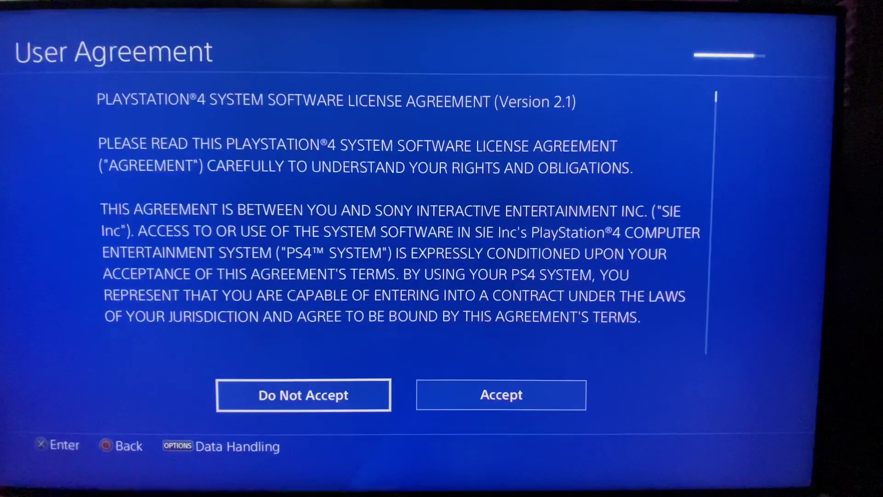
Step: Accept the user agreement and start using the PS4 with Start Now
{"action": "key", "text": "Right"}
{"action": "key", "text": "Return"}
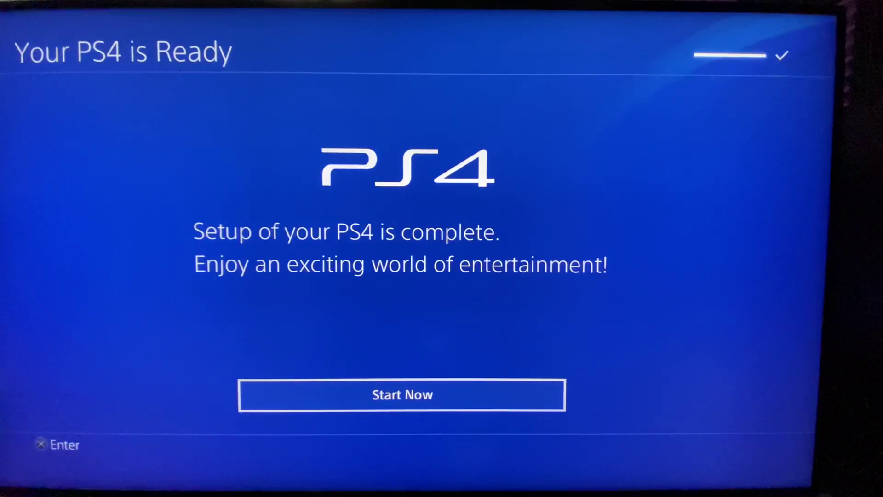
{"action": "key", "text": "Return"}
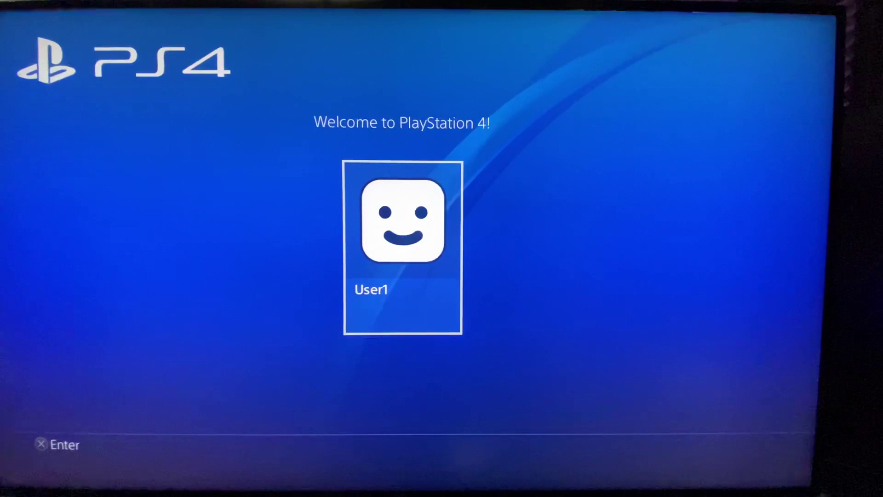
Step: Sign in as User1 and browse The Playroom's Options menu
{"action": "key", "text": "Return"}
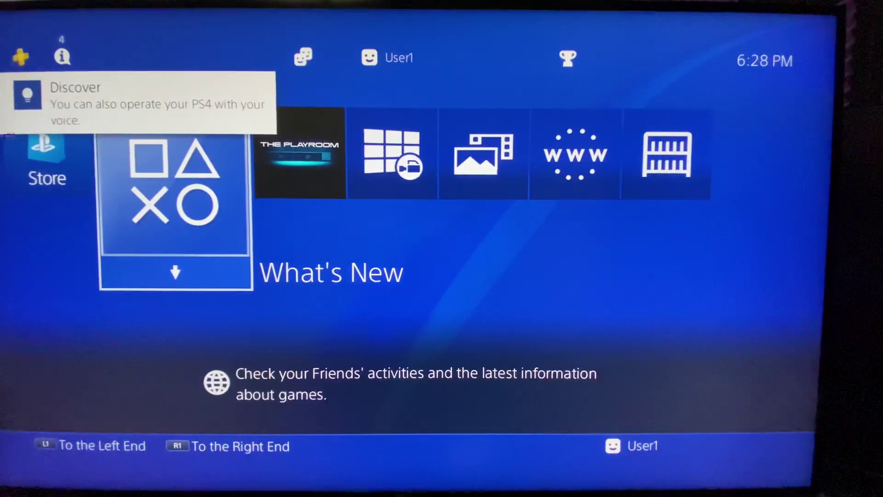
{"action": "key", "text": "Right"}
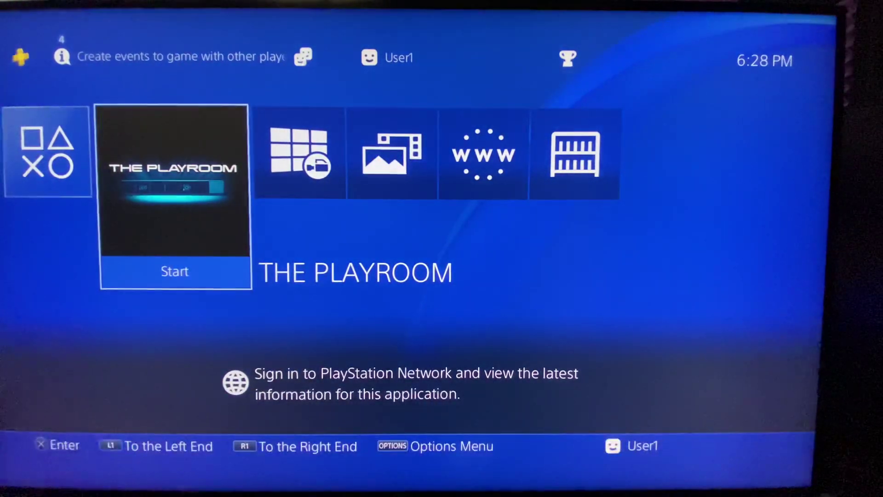
{"action": "key", "text": "Menu"}
{"action": "key", "text": "Down"}
{"action": "key", "text": "Down"}
{"action": "key", "text": "Down"}
{"action": "key", "text": "Down"}
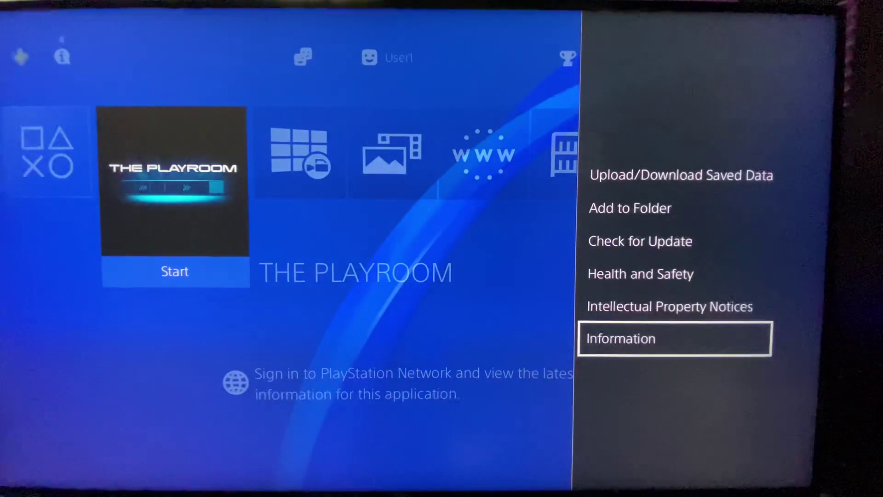
{"action": "key", "text": "Escape"}
Step: Look through the function area from What's New, then return to the home screen
{"action": "key", "text": "Left"}
{"action": "key", "text": "Right"}
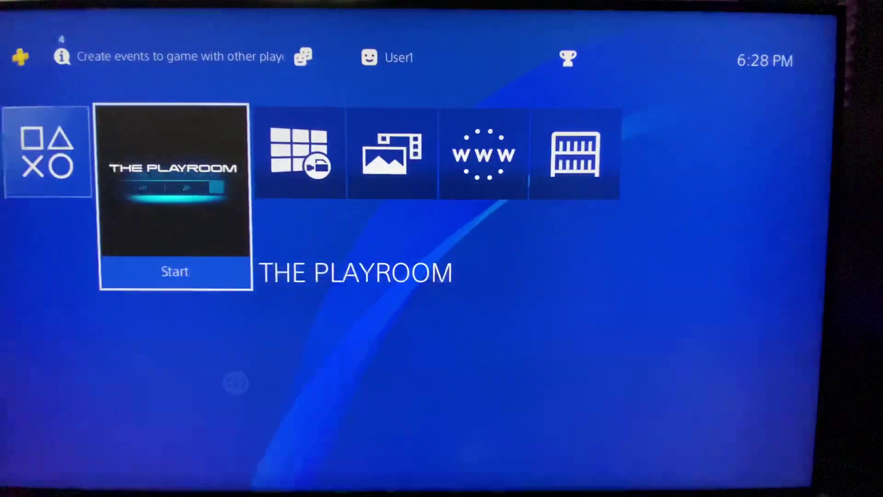
{"action": "key", "text": "Left"}
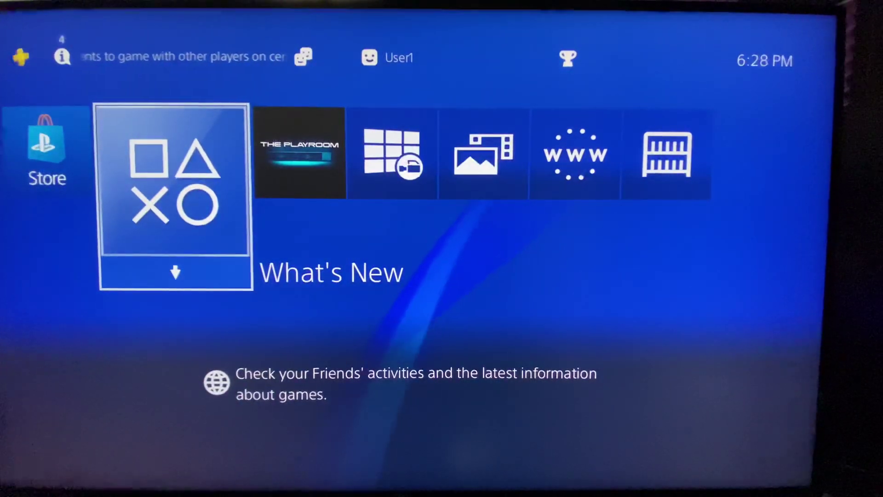
{"action": "key", "text": "Up"}
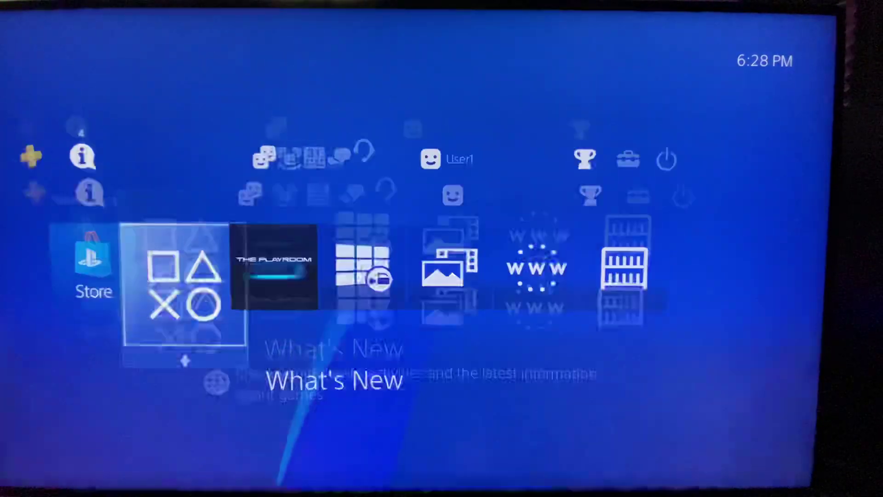
{"action": "key", "text": "Right"}
{"action": "key", "text": "Right"}
{"action": "key", "text": "Right"}
{"action": "key", "text": "Right"}
{"action": "key", "text": "Right"}
{"action": "key", "text": "Right"}
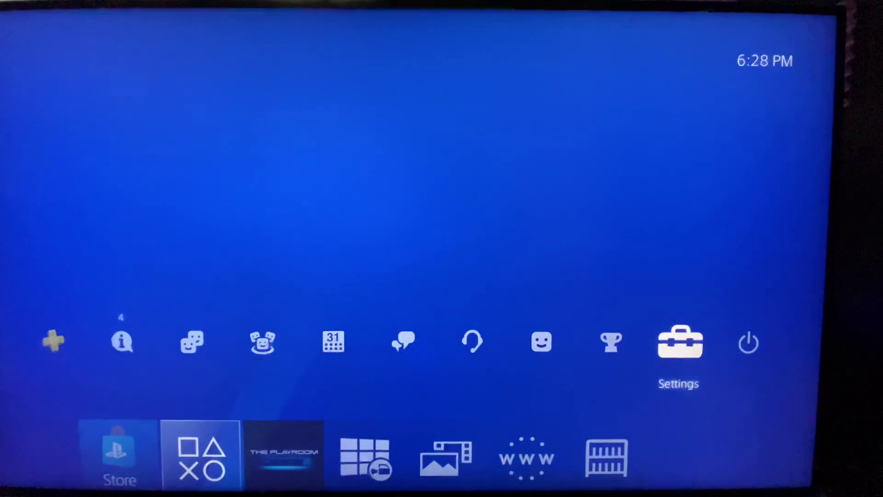
{"action": "key", "text": "Down"}
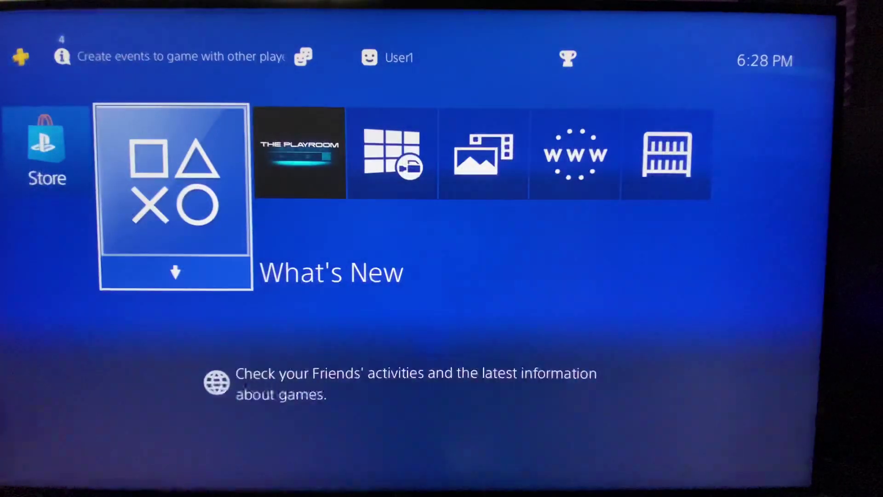